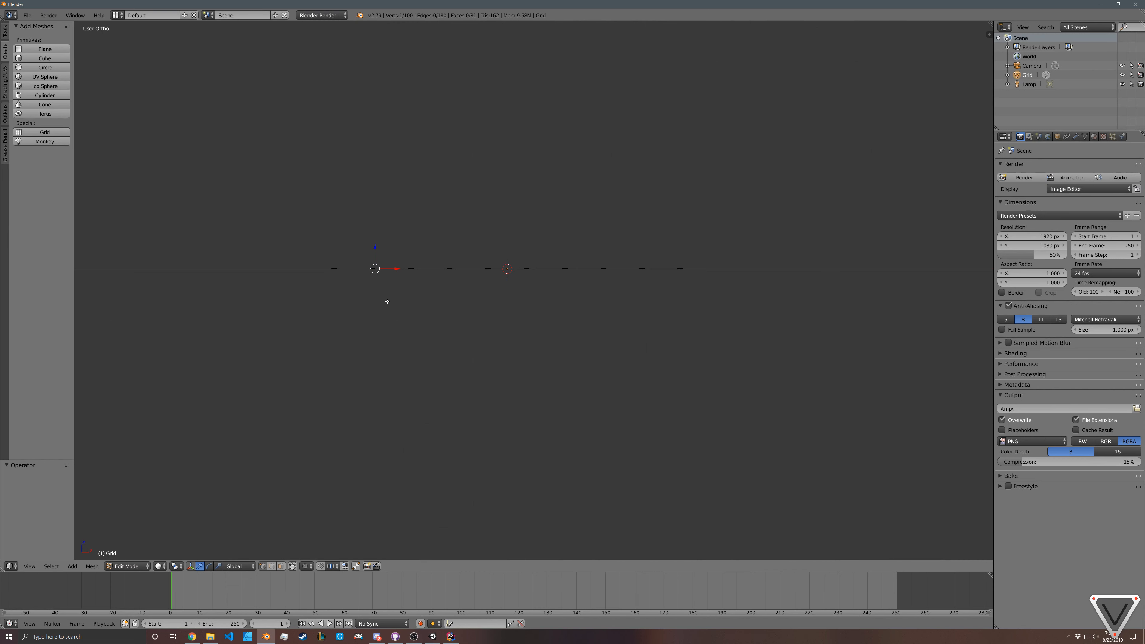
Step: Raise the second column of grid vertices from the left by about 0.236 along Z, working in front view
key(KP_1)
key(c)
click(371, 268)
right_click(372, 268)
key(g)
key(z)
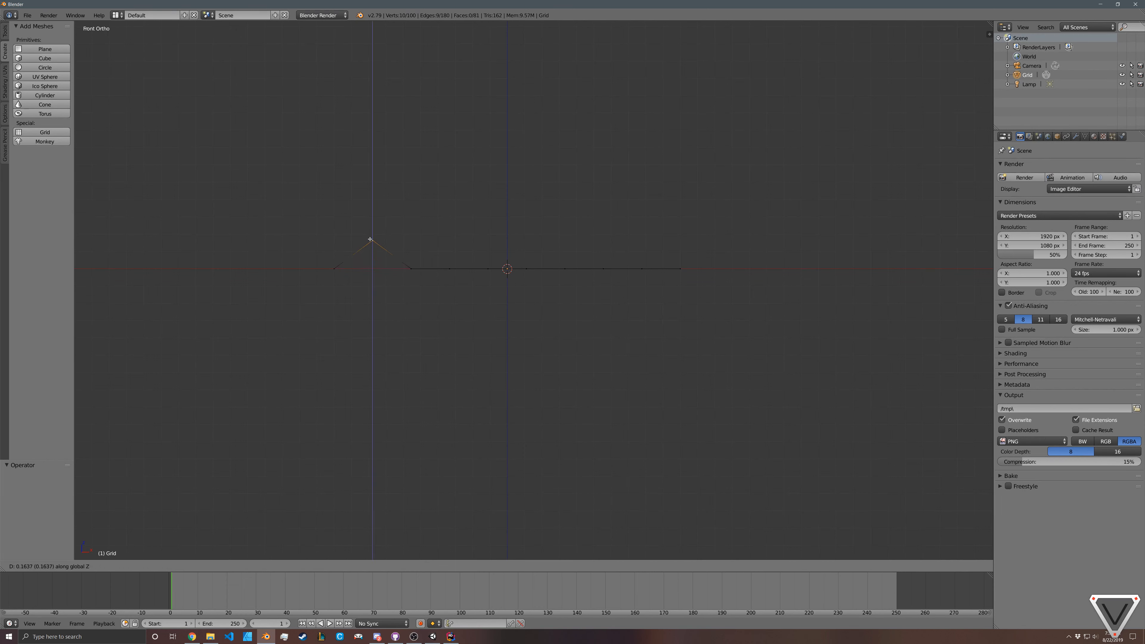
click(372, 227)
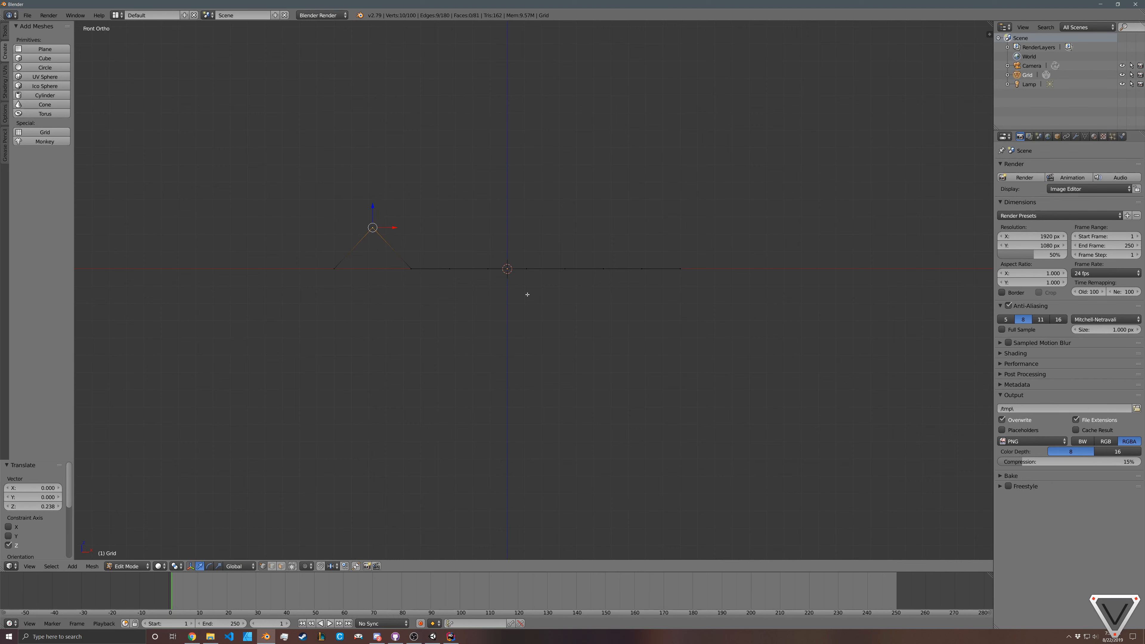
Step: Lower the fifth column of grid vertices from the left by about 0.443 along Z
key(c)
click(490, 270)
right_click(490, 270)
key(a)
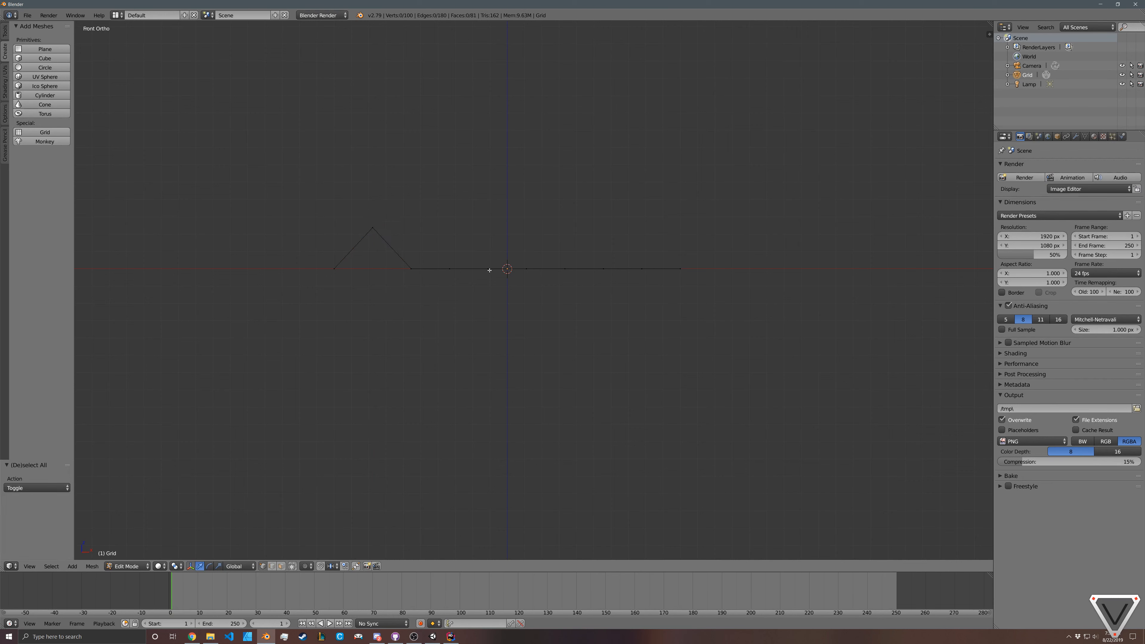
key(c)
click(489, 272)
right_click(490, 271)
key(g)
key(z)
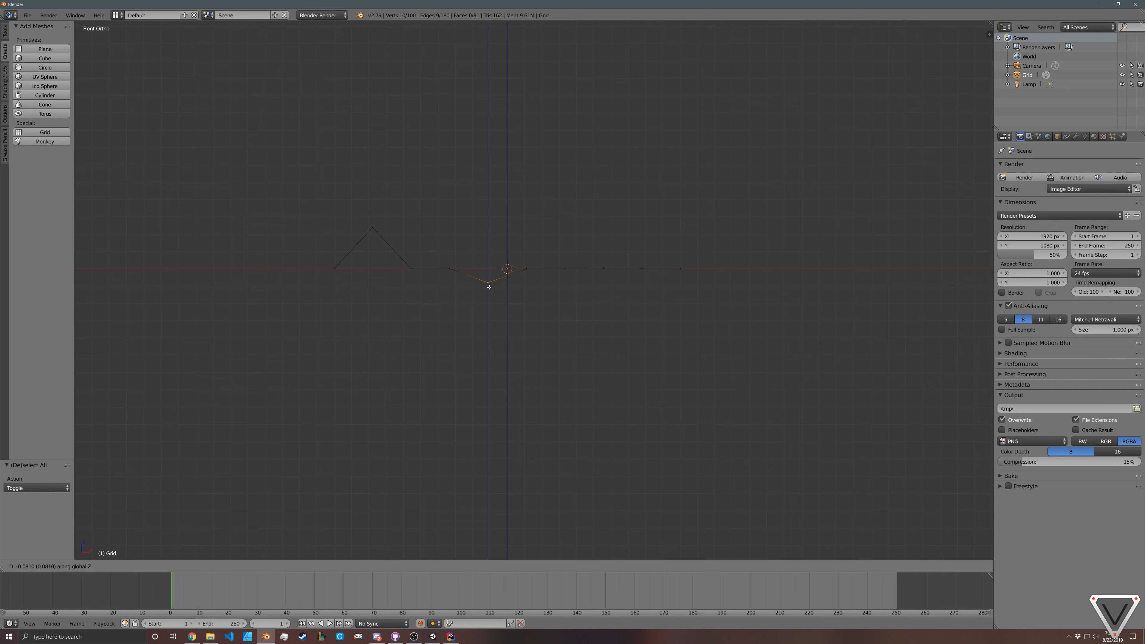
click(491, 346)
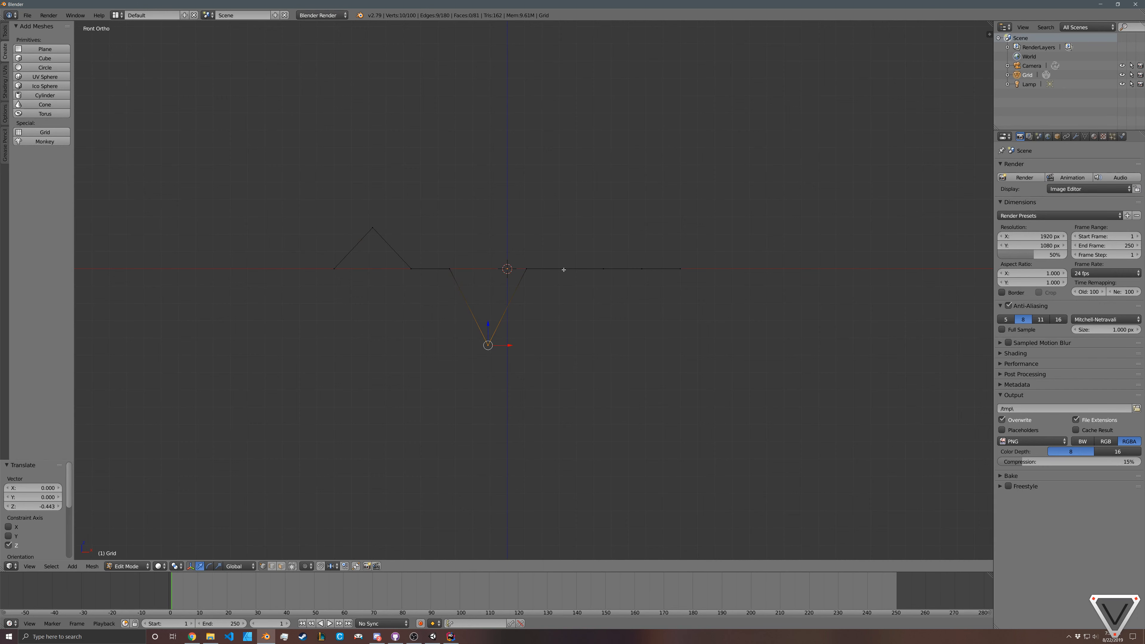
Step: Raise the second-to-last column of grid vertices on the right by about 0.184 along Z
key(a)
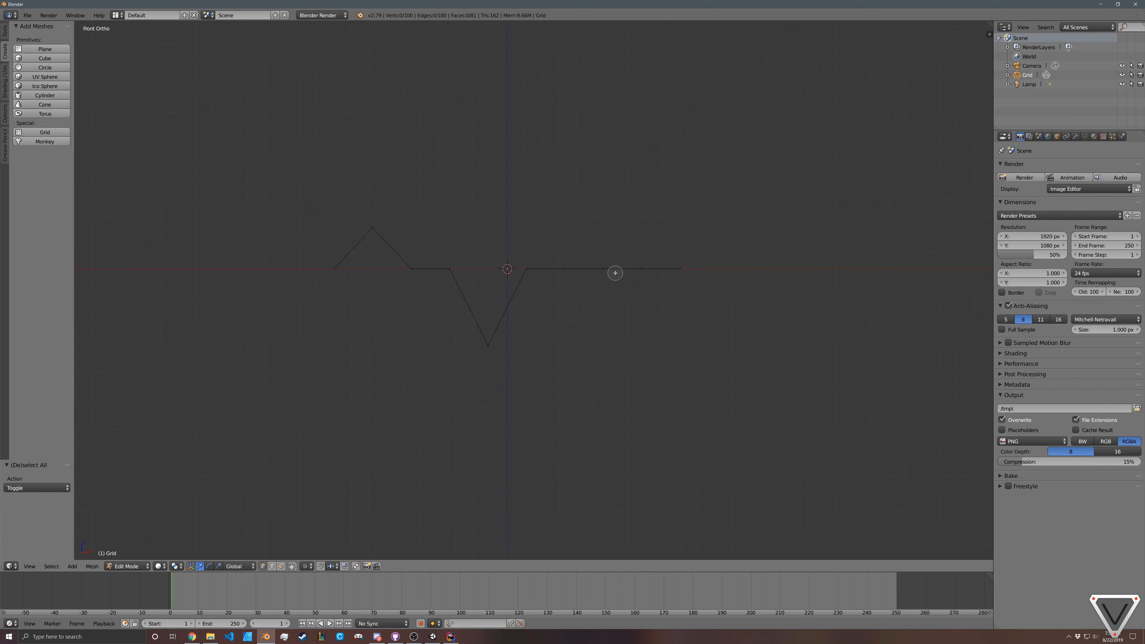
right_click(642, 269)
key(g)
key(z)
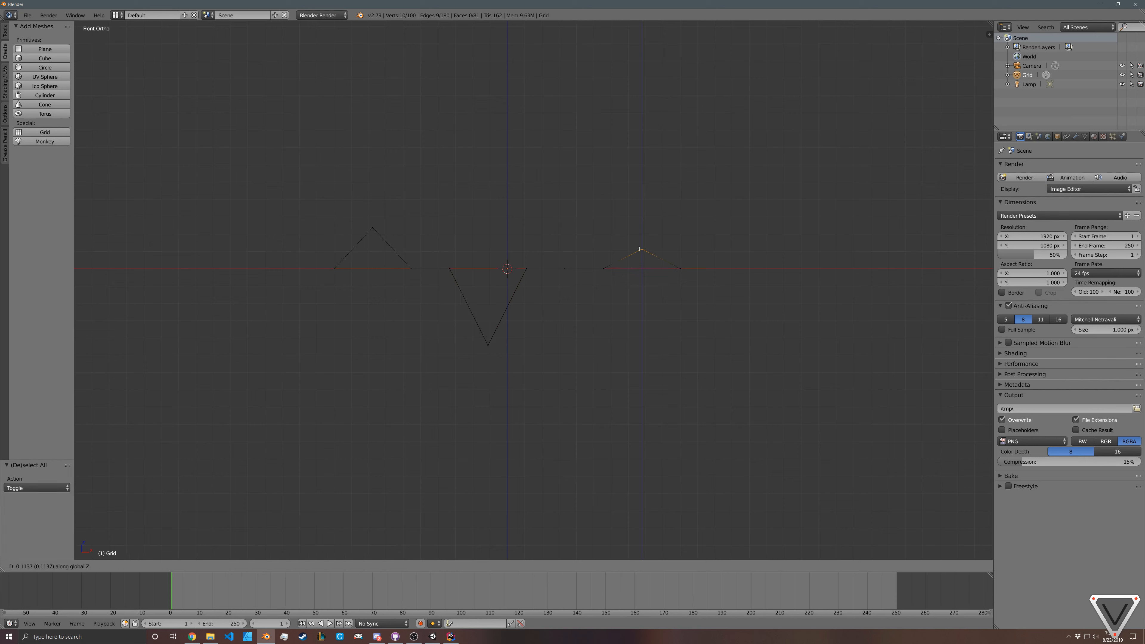
click(642, 237)
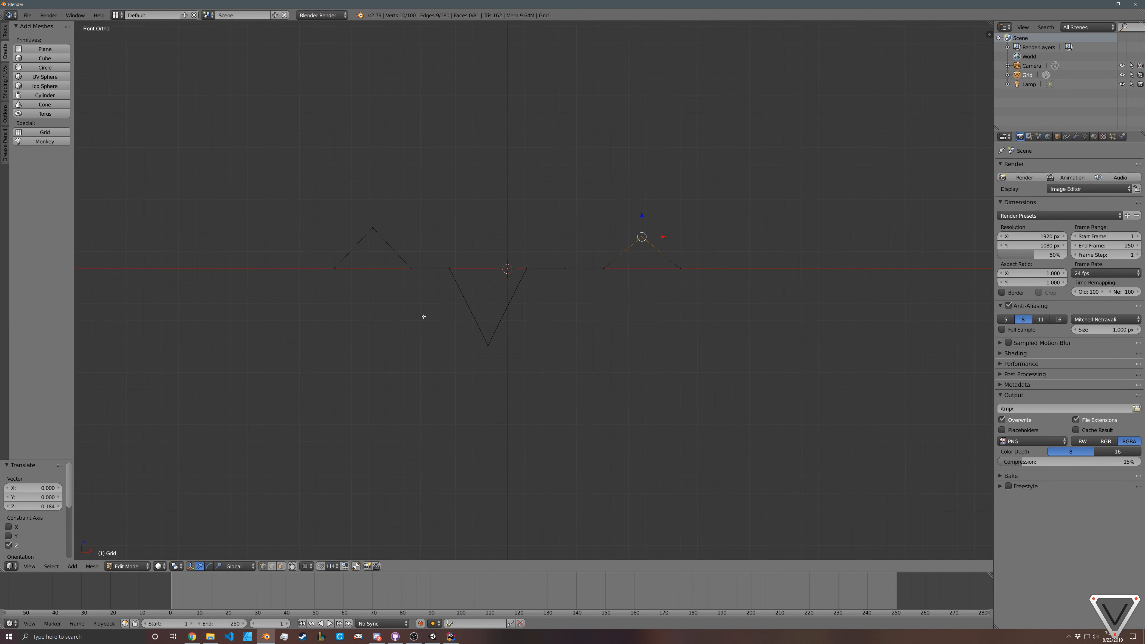
Step: View the folded grid in perspective from several angles and undo all three column moves
middle_drag(608, 298, 565, 299)
key(KP_5)
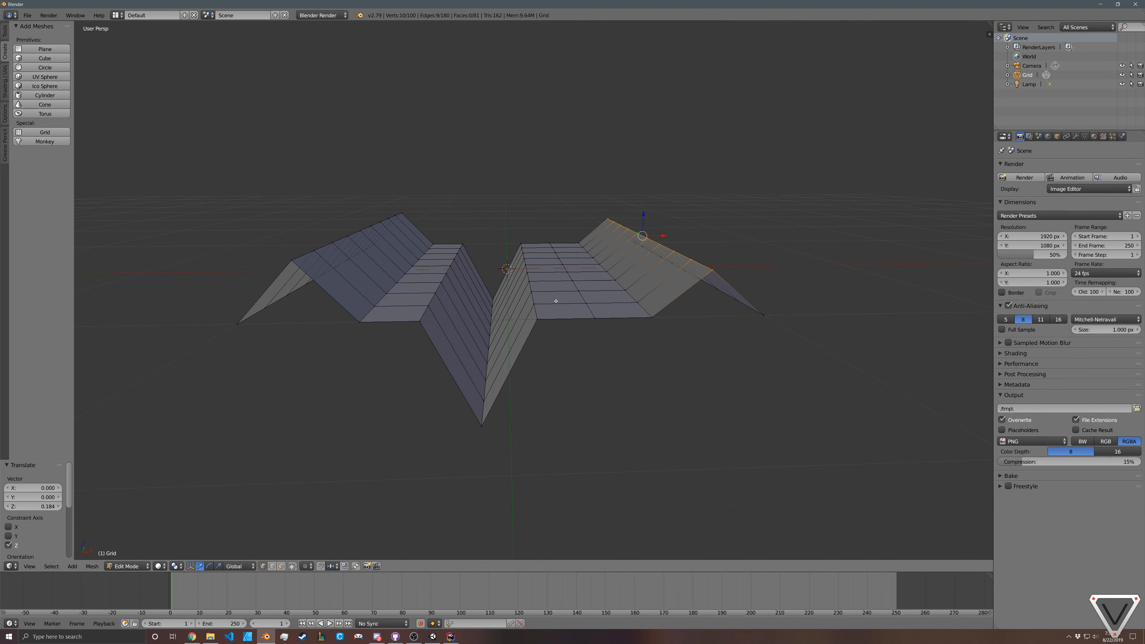
middle_drag(575, 349, 586, 363)
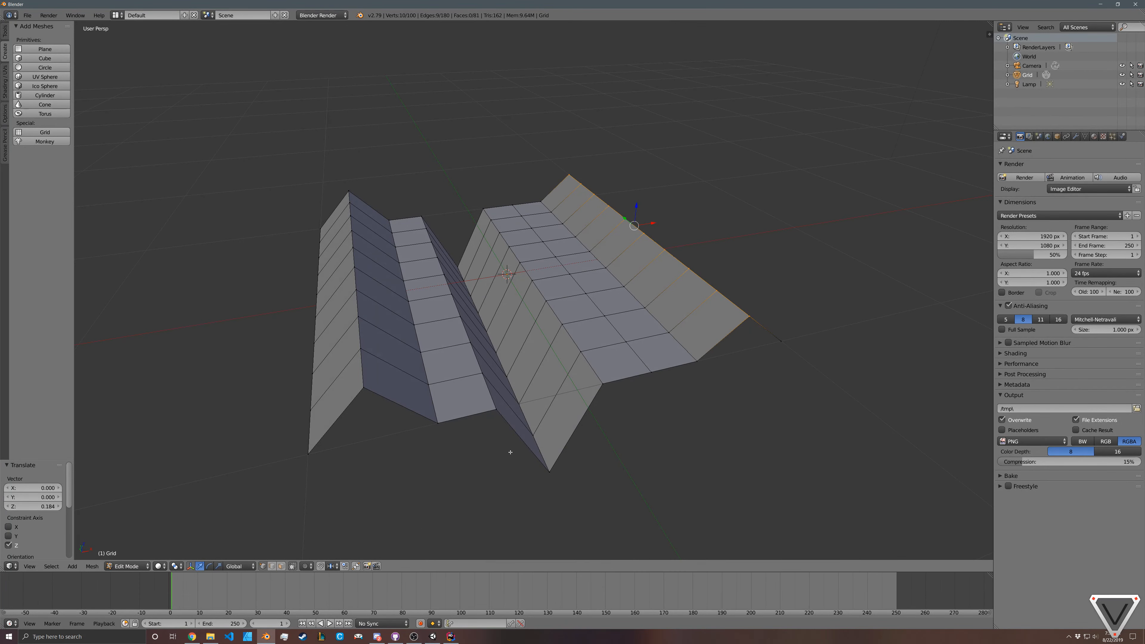
middle_drag(437, 482, 410, 476)
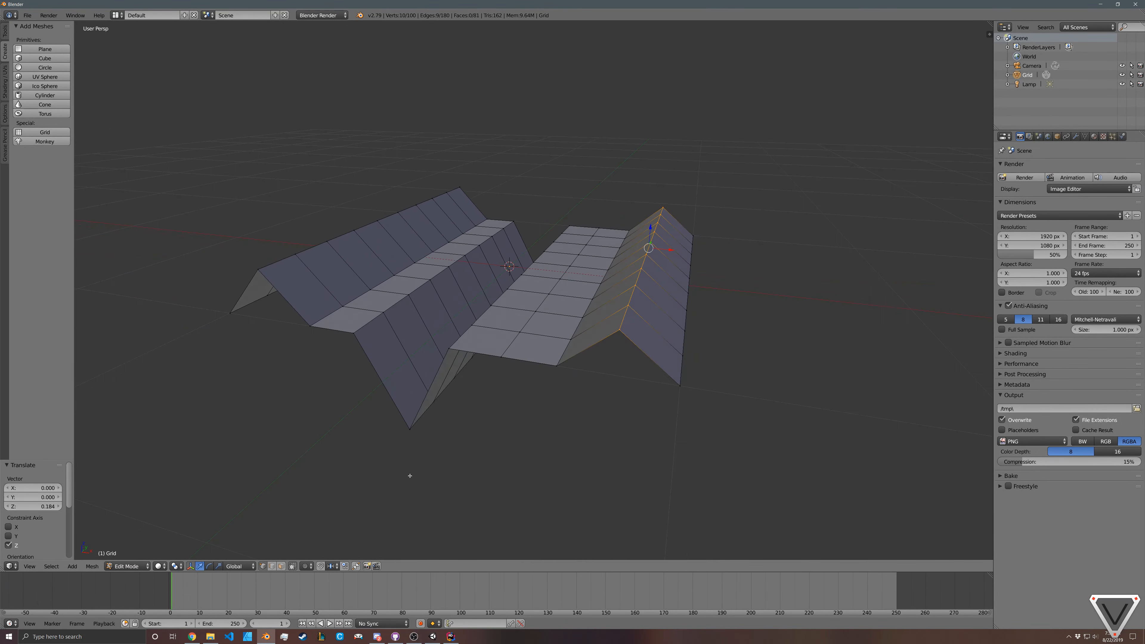
middle_drag(290, 546, 444, 431)
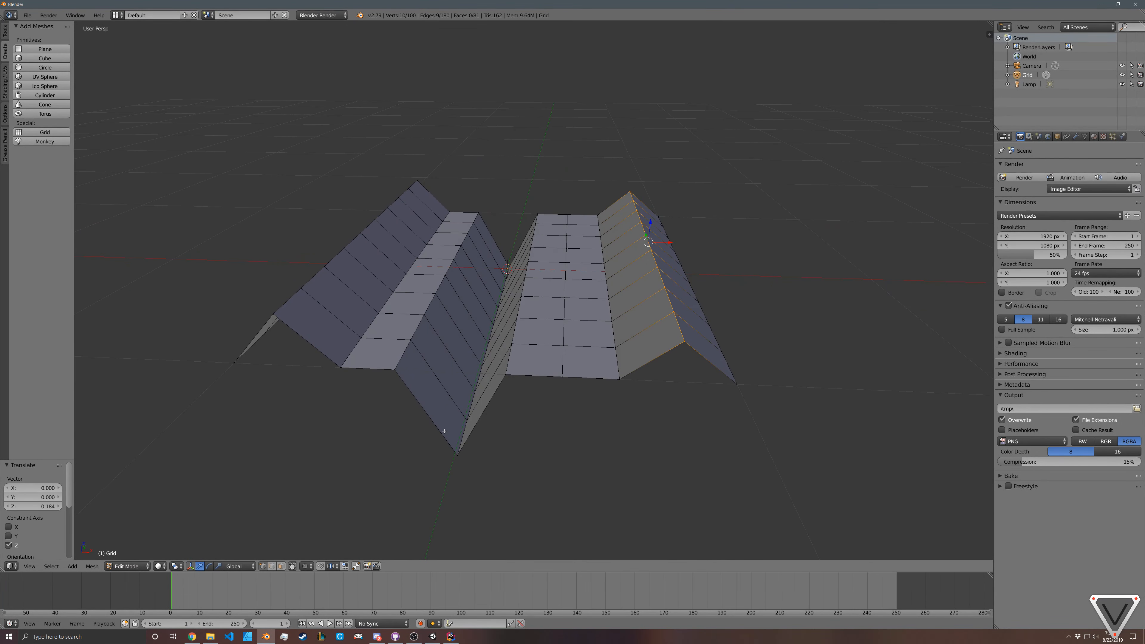
key(ctrl+z)
key(ctrl+z)
key(ctrl+z)
key(ctrl+z)
key(ctrl+z)
key(ctrl+z)
key(ctrl+z)
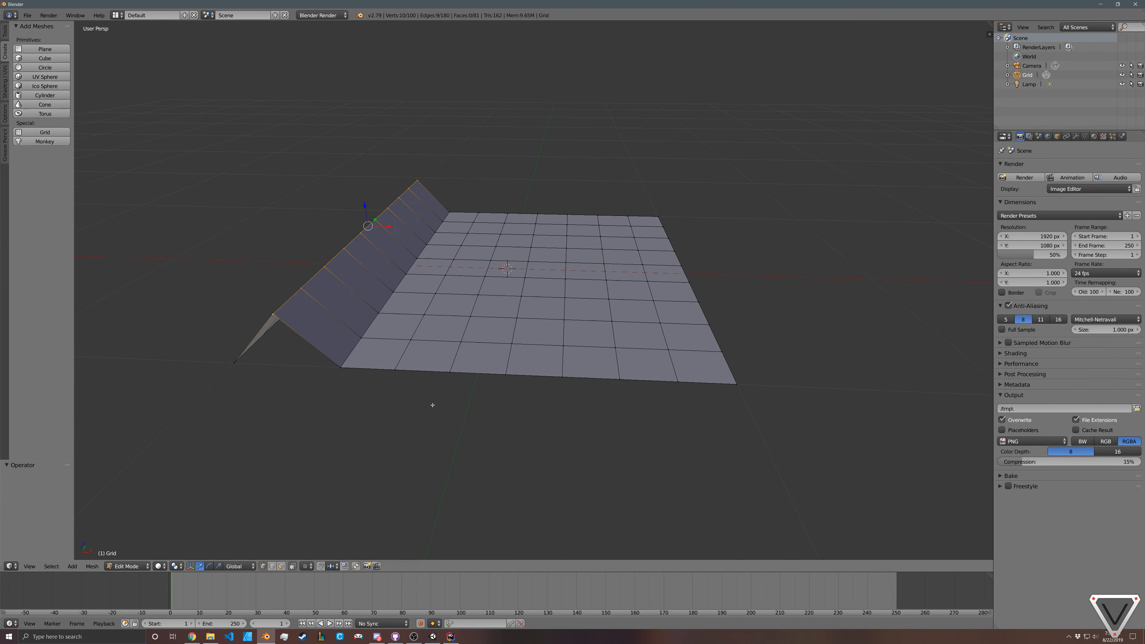
key(ctrl+z)
Step: With proportional editing enabled at size 0.42, raise the front-edge vertex next to the left corner by about 0.257 along Z
middle_drag(443, 386, 335, 394)
right_click(583, 517)
right_click(526, 485)
right_click(323, 391)
key(o)
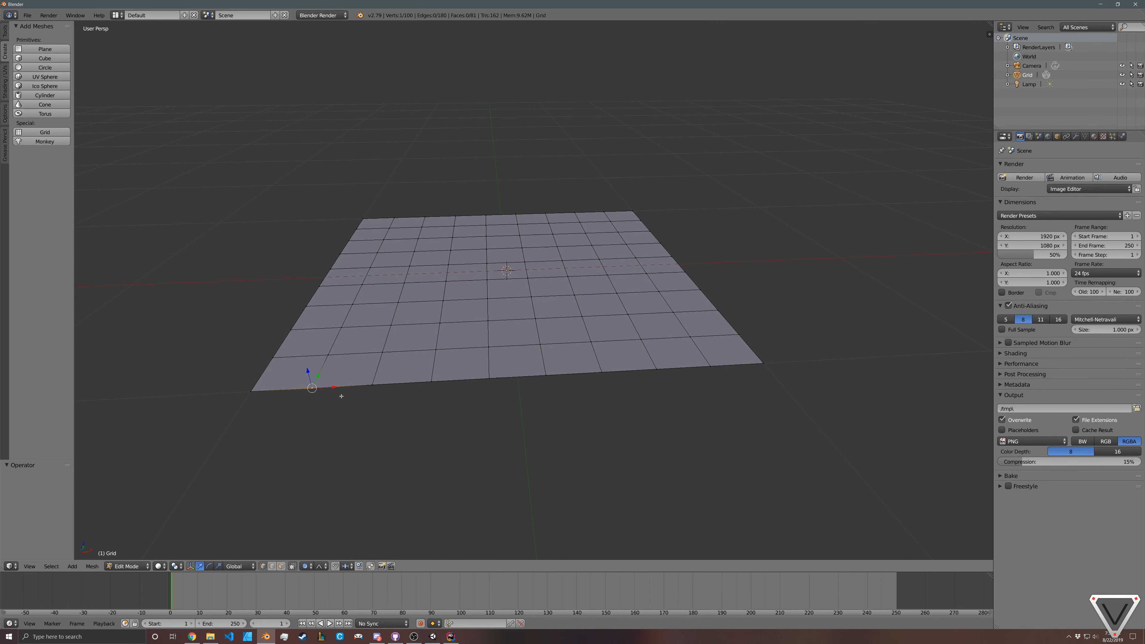
key(g)
key(z)
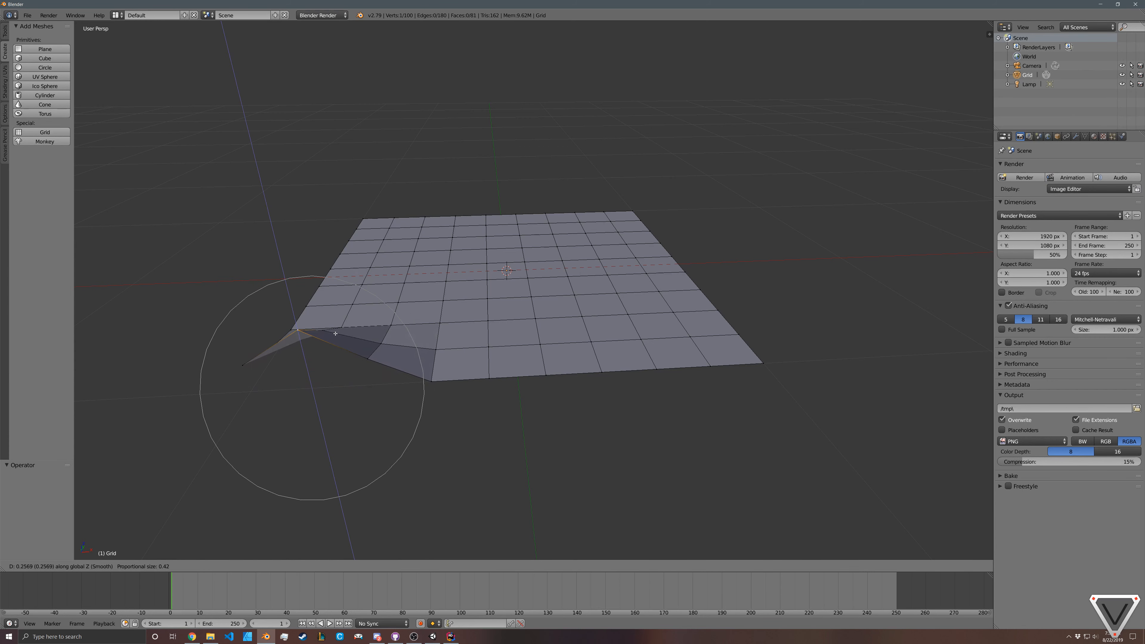
click(334, 334)
Step: Lower the third front-edge vertex from the right corner by about 0.254 along Z with proportional falloff
right_click(665, 367)
key(g)
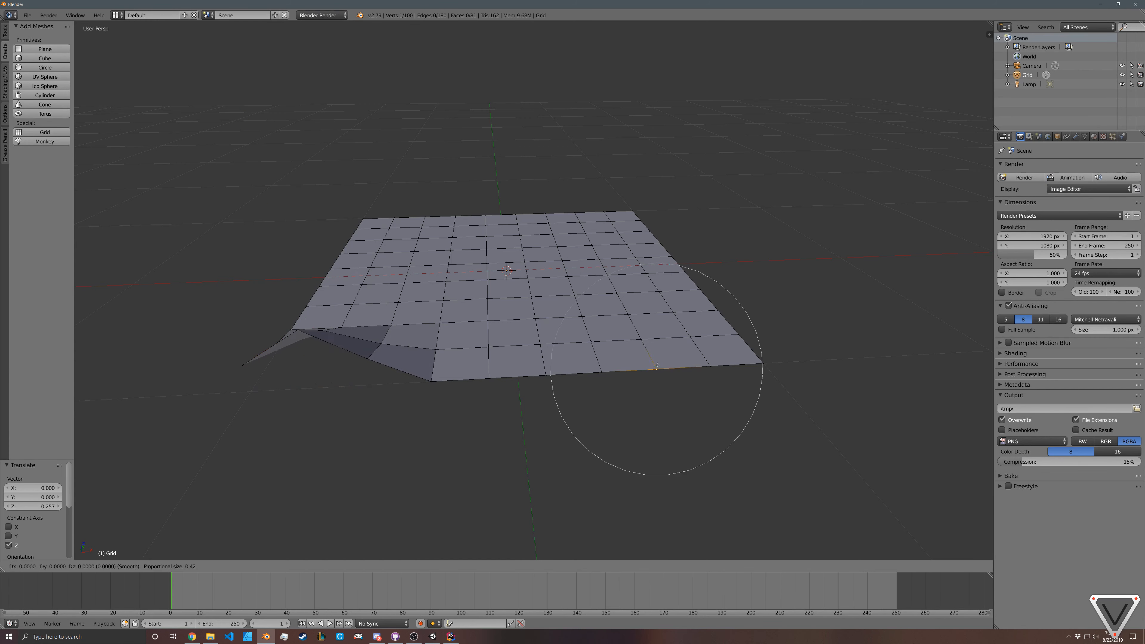
key(z)
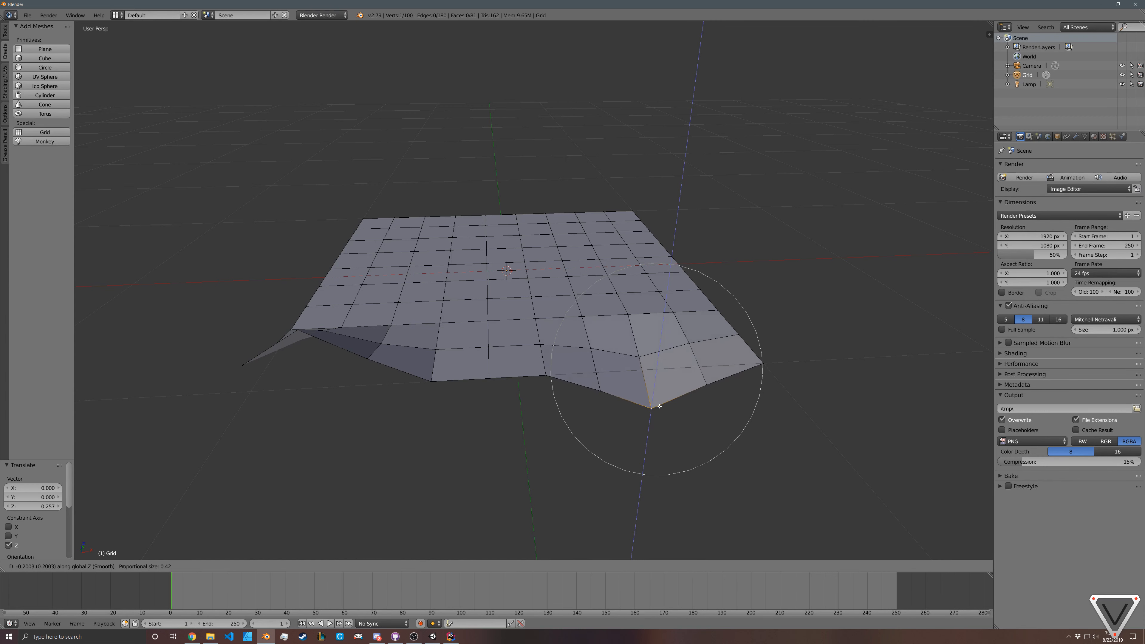
click(660, 416)
Step: Raise the vertex near the middle of the second row from the front by about 0.232 along Z with proportional falloff
middle_drag(660, 417, 519, 347)
right_click(512, 381)
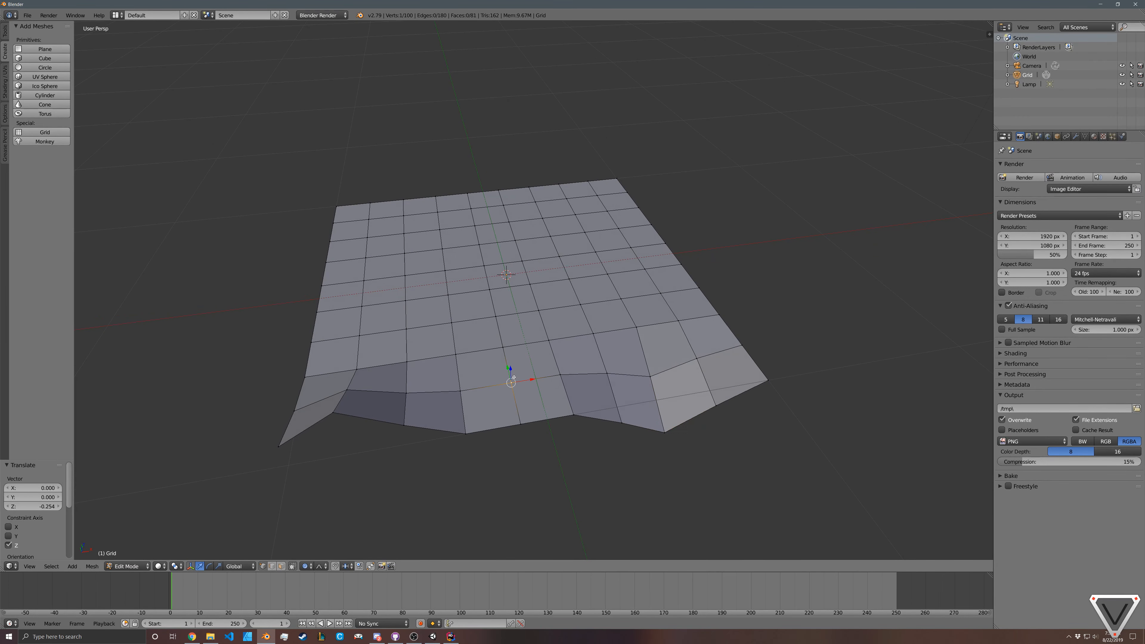
key(g)
key(z)
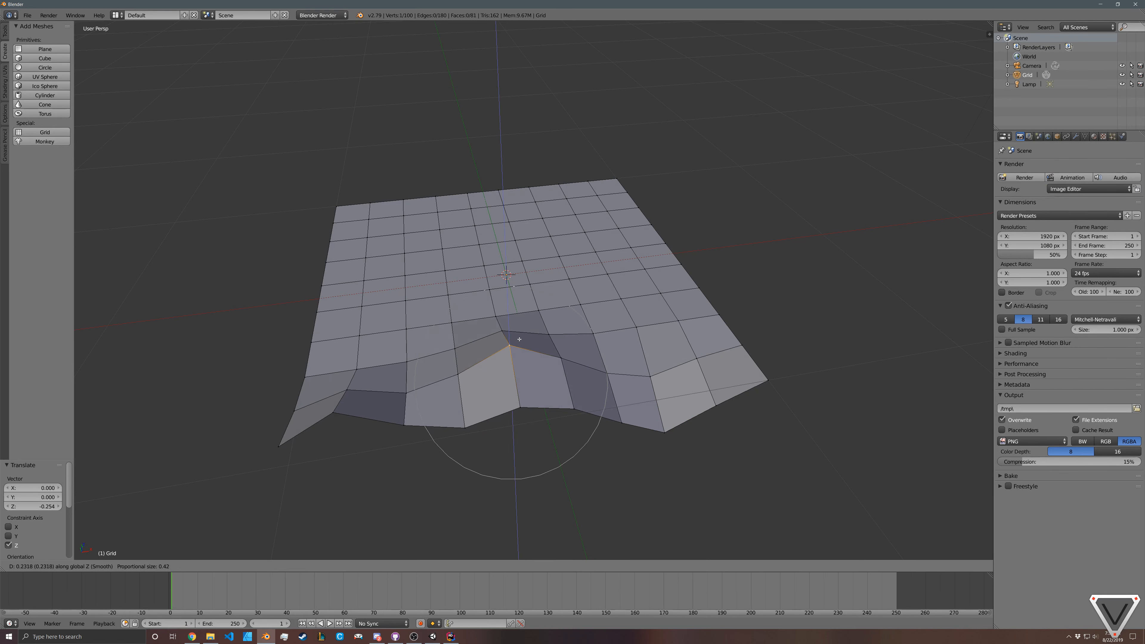
click(519, 339)
Step: Lower the vertex just behind the middle front peak by about 0.178 along Z with proportional falloff
middle_drag(519, 339, 569, 346)
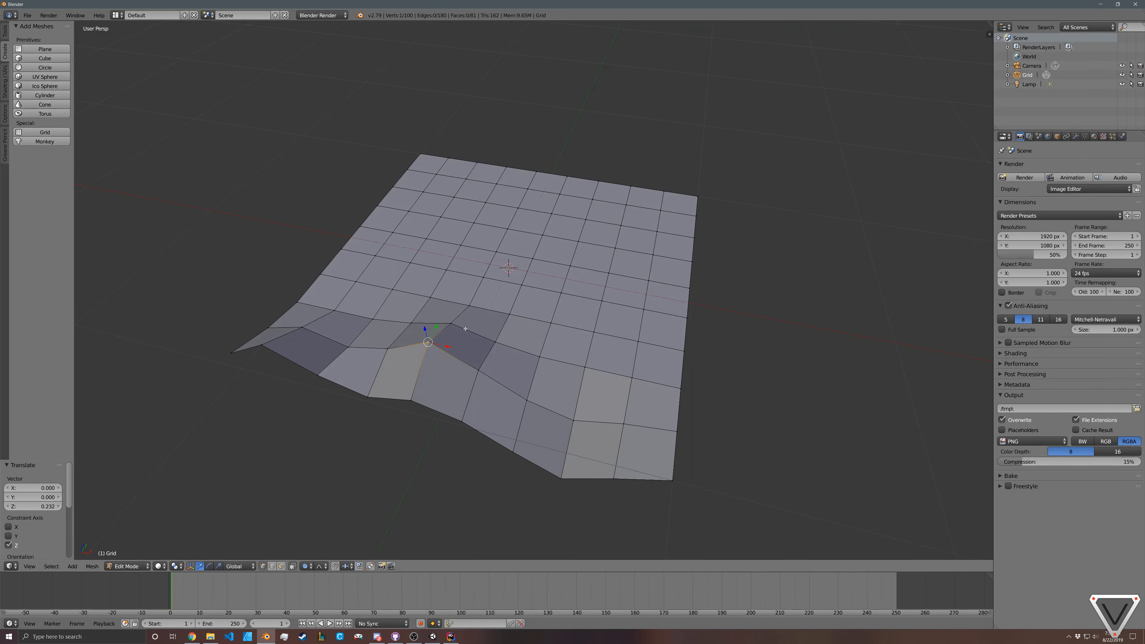
right_click(451, 324)
key(g)
key(z)
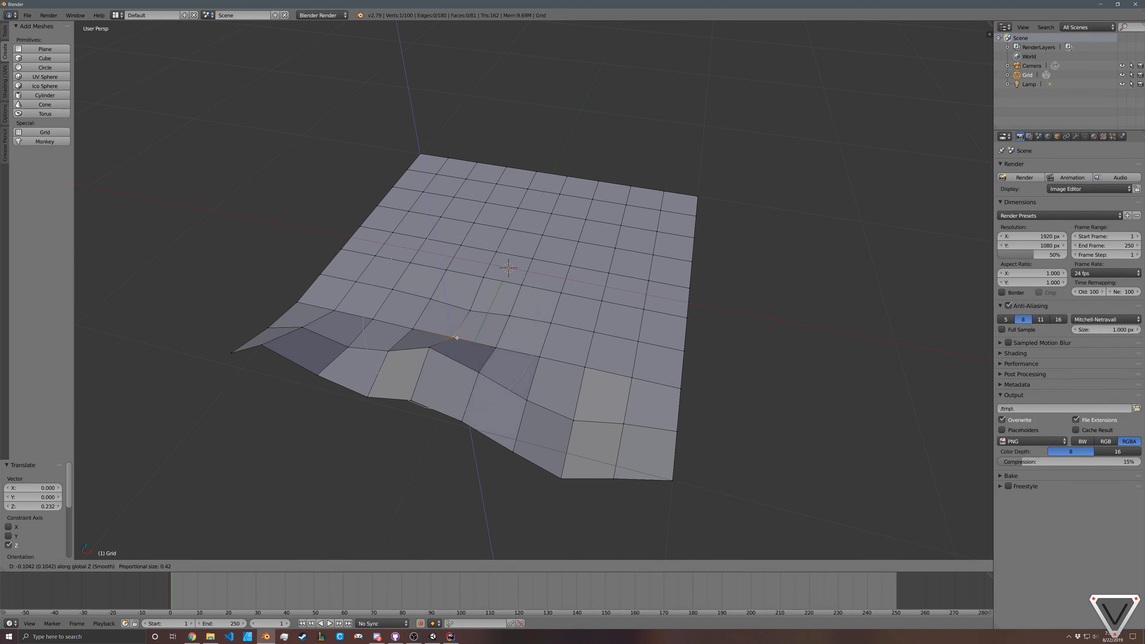
click(455, 333)
Step: Raise a vertex near the middle of the grid's left side by about 0.172 along Z with proportional falloff
middle_drag(454, 332, 404, 272)
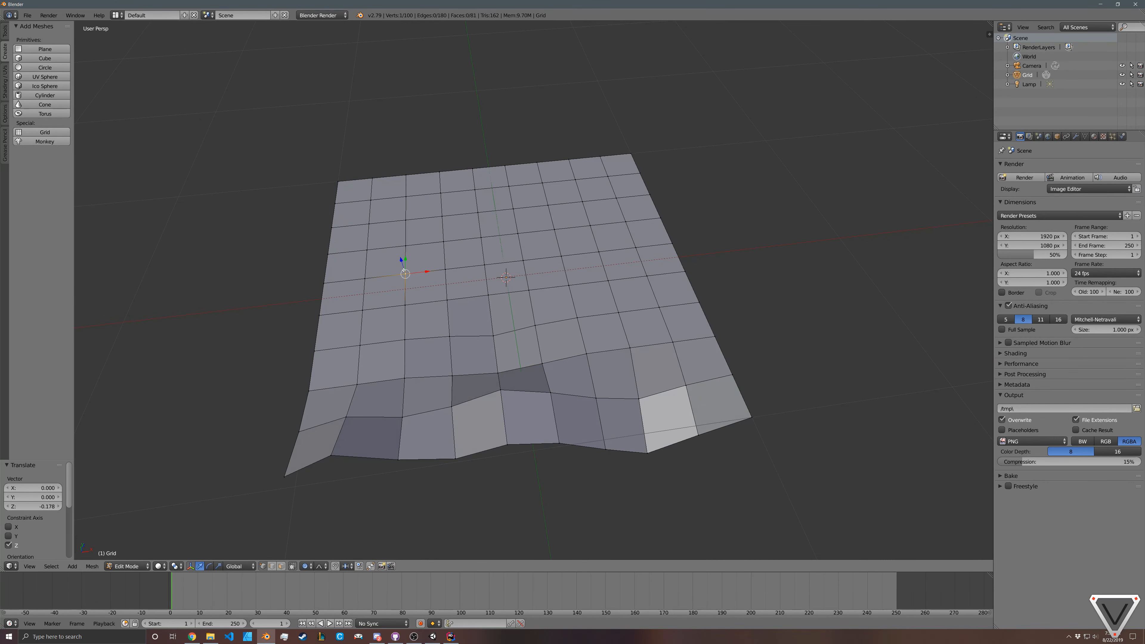
key(g)
key(z)
click(396, 243)
Step: Raise a vertex near the grid's far right corner by about 0.153 along Z with proportional falloff
right_click(589, 207)
key(g)
key(z)
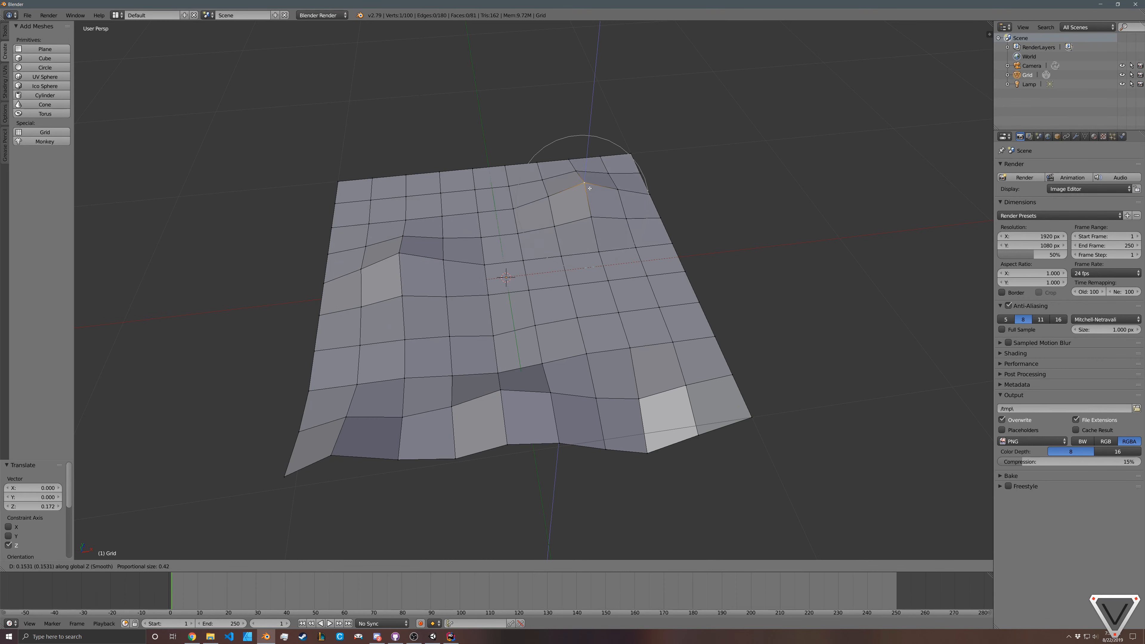
click(591, 205)
Step: Examine the deformed terrain's hills and dips from several angles
middle_drag(590, 205, 580, 262)
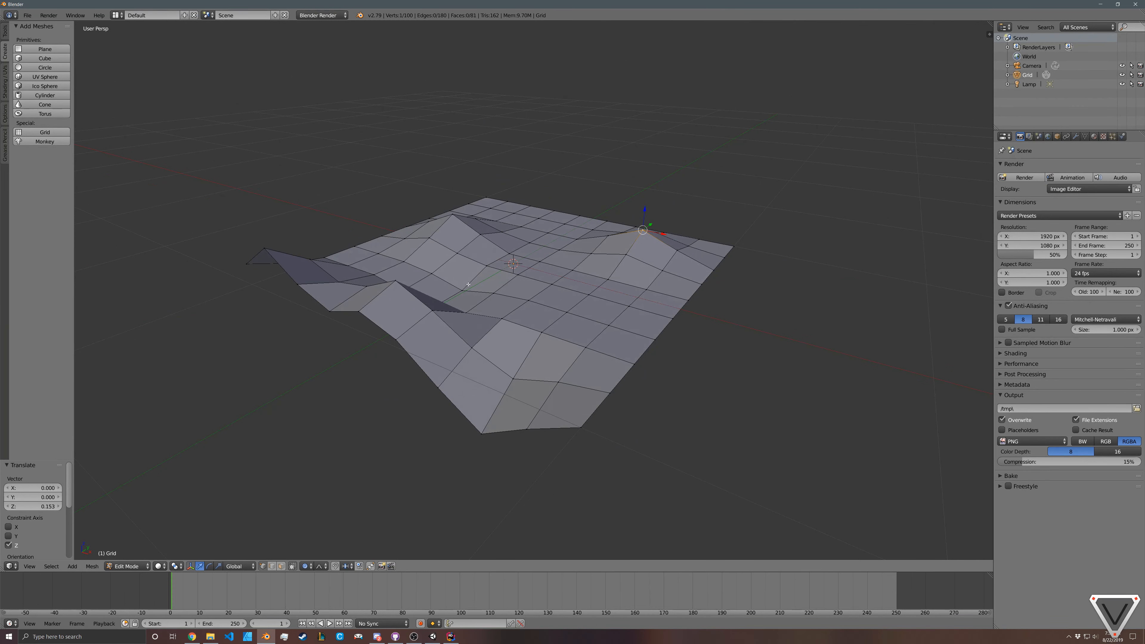
middle_drag(468, 284, 589, 377)
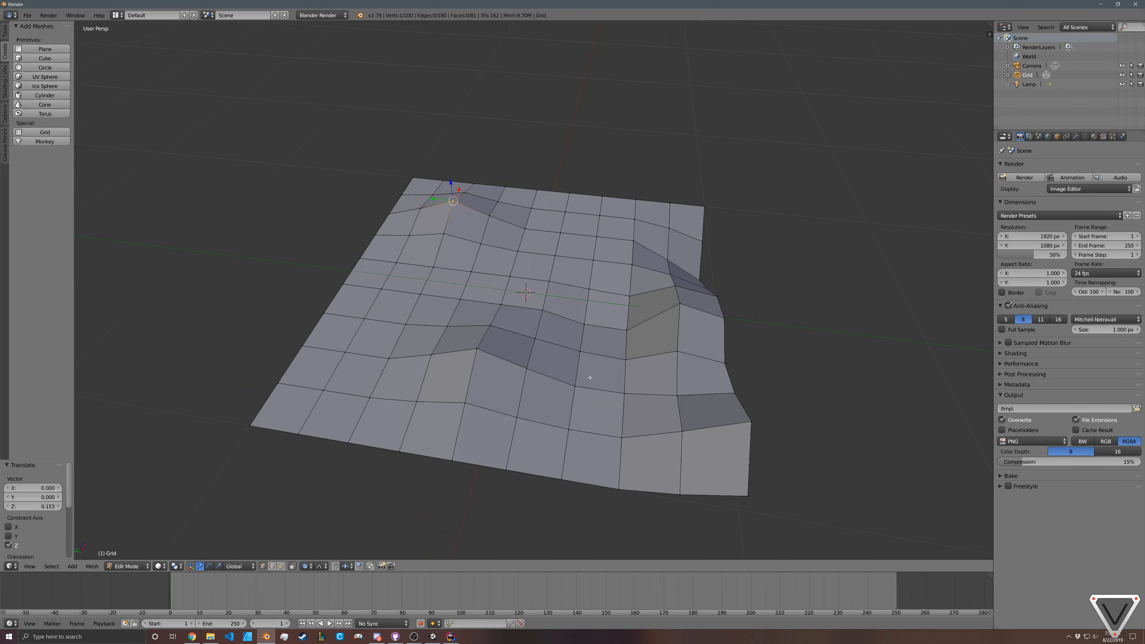
right_click(744, 494)
right_click(396, 452)
middle_drag(342, 435, 442, 421)
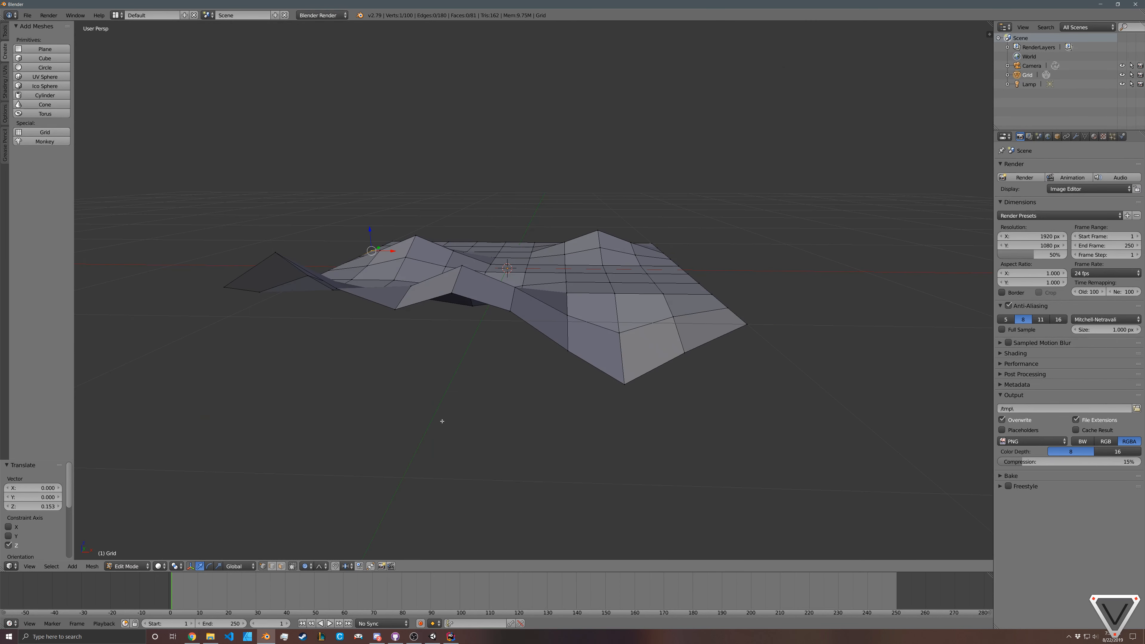
middle_drag(504, 285, 494, 357)
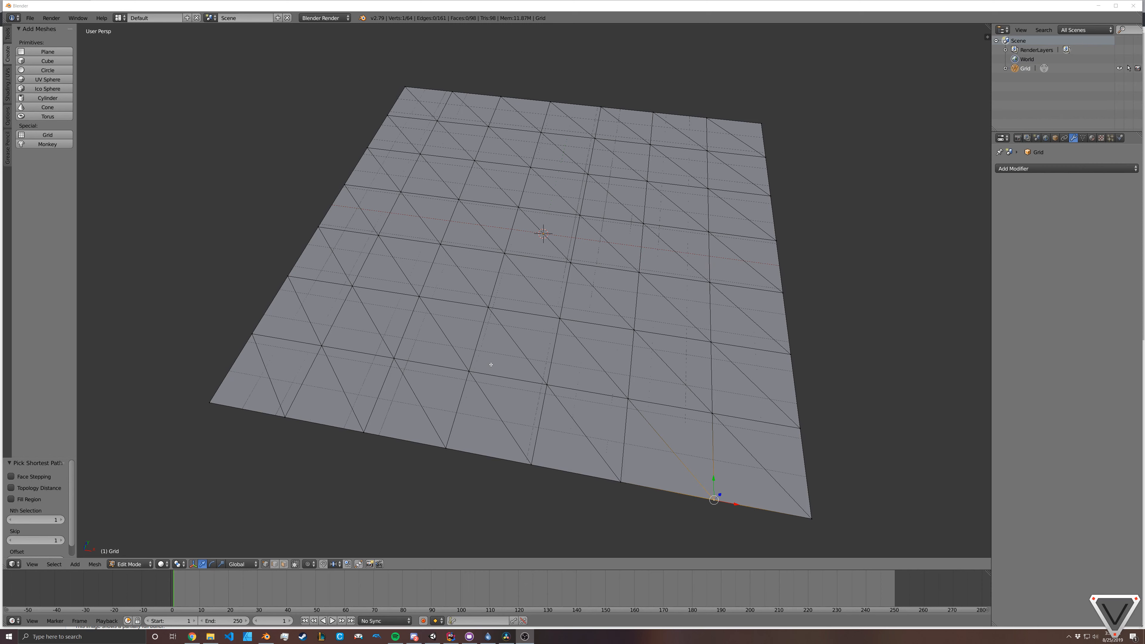
Step: Examine the vertex and triangle layout of the flat triangulated grid from several angles
middle_drag(432, 357, 462, 362)
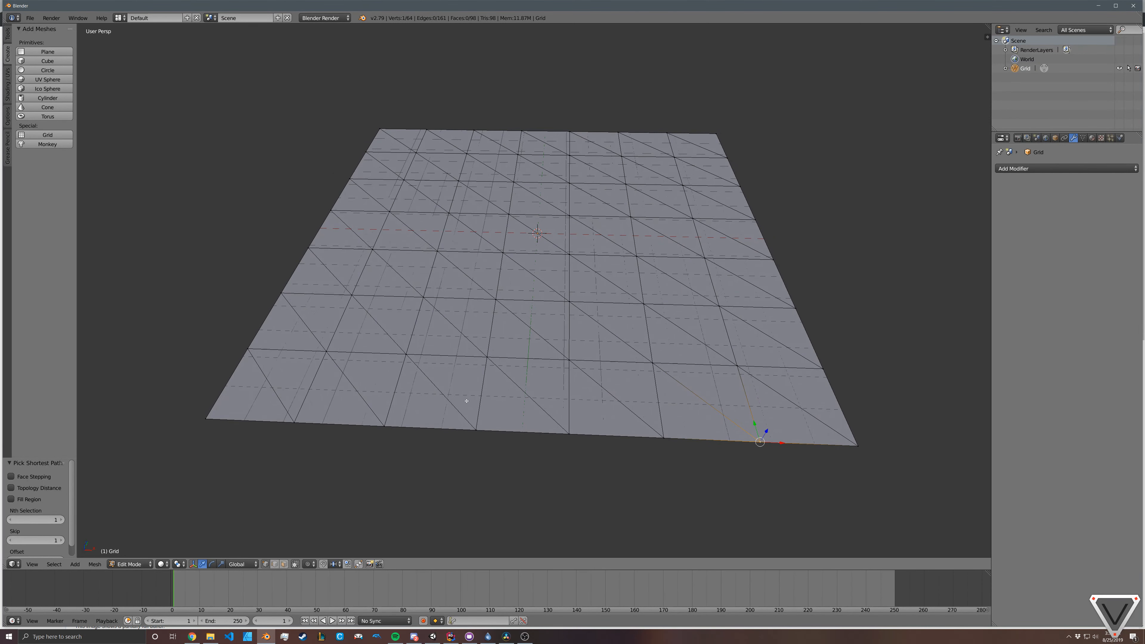
middle_drag(589, 406, 391, 343)
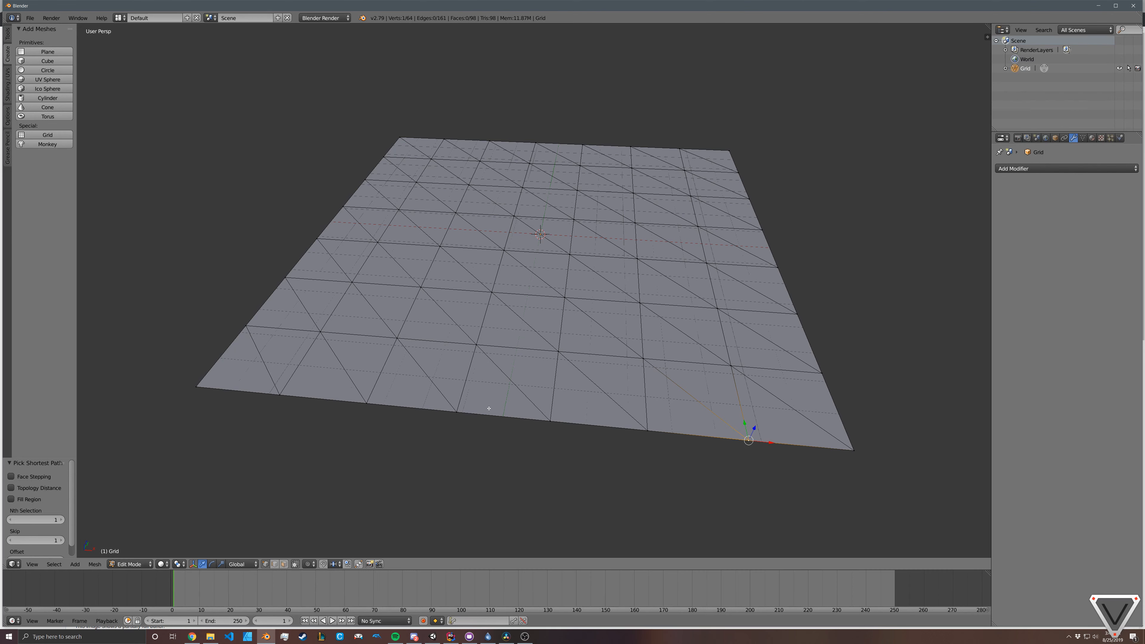
middle_drag(489, 408, 430, 411)
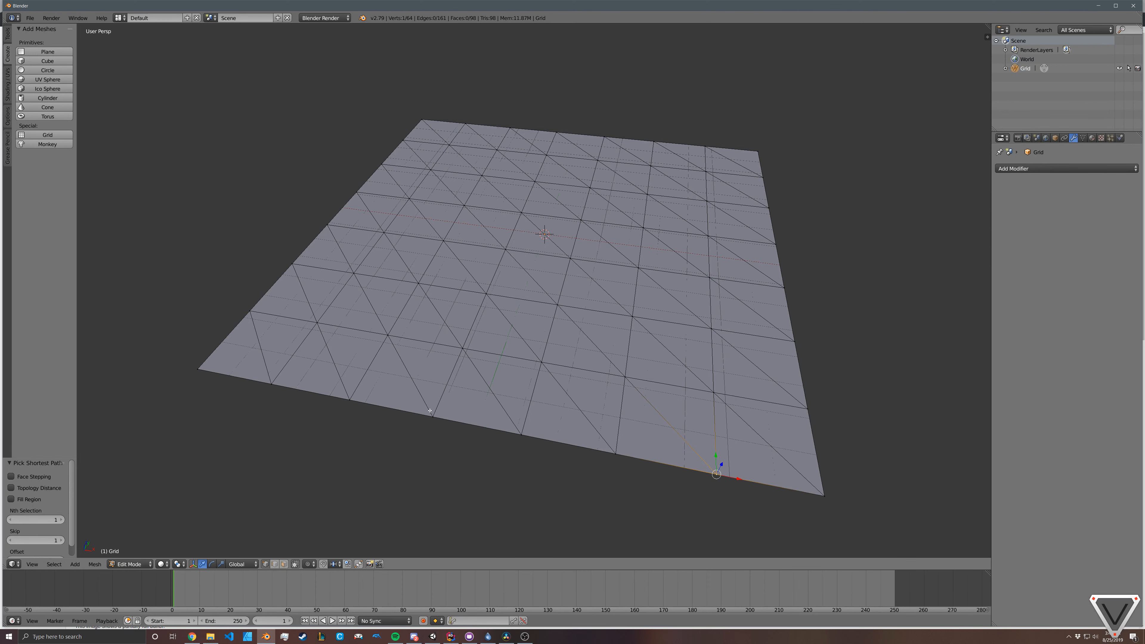
middle_drag(404, 345, 481, 388)
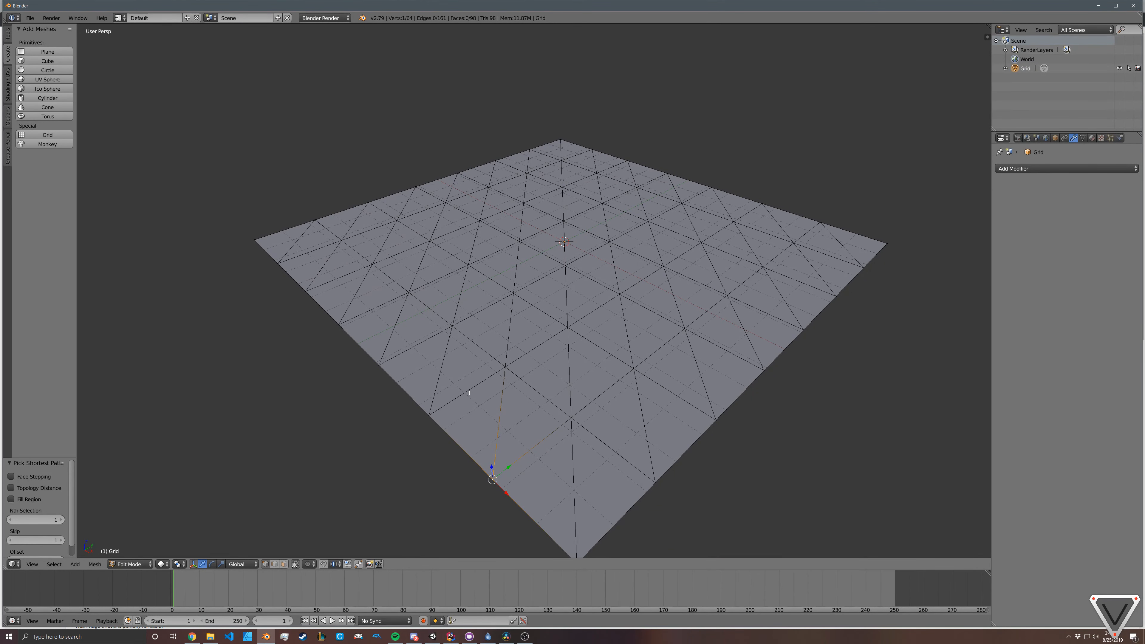
middle_drag(472, 391, 497, 432)
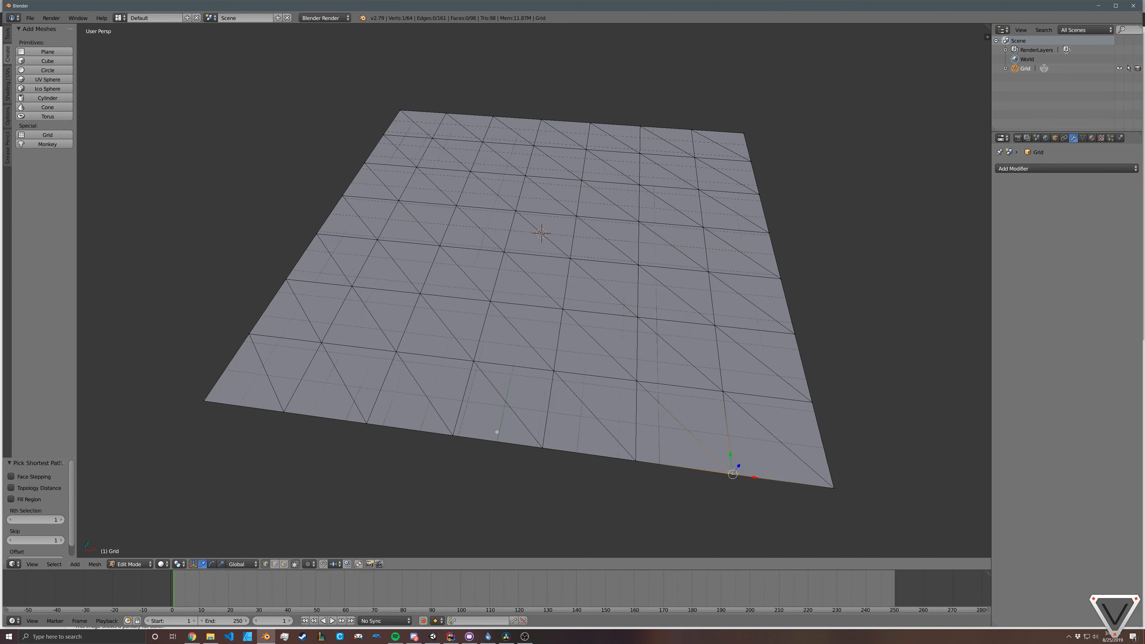
Step: Starting at the grid's near left corner, select the border vertices in order along the front, right, far and left edges
right_click(214, 402)
middle_drag(379, 477, 480, 461)
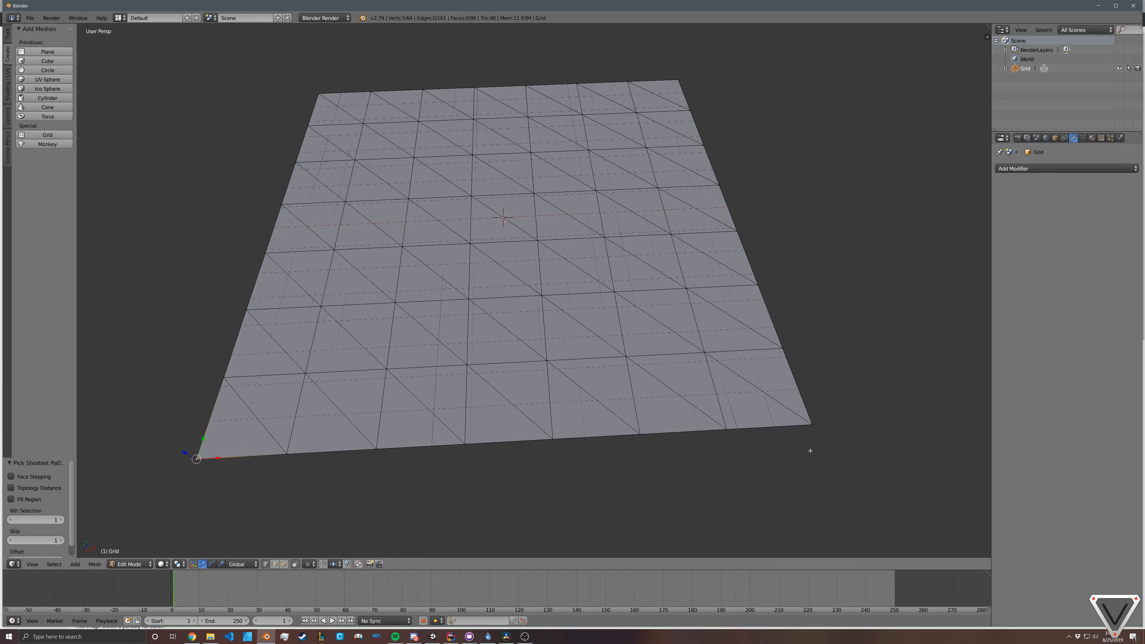
shift+right_click(811, 414)
right_click(198, 450)
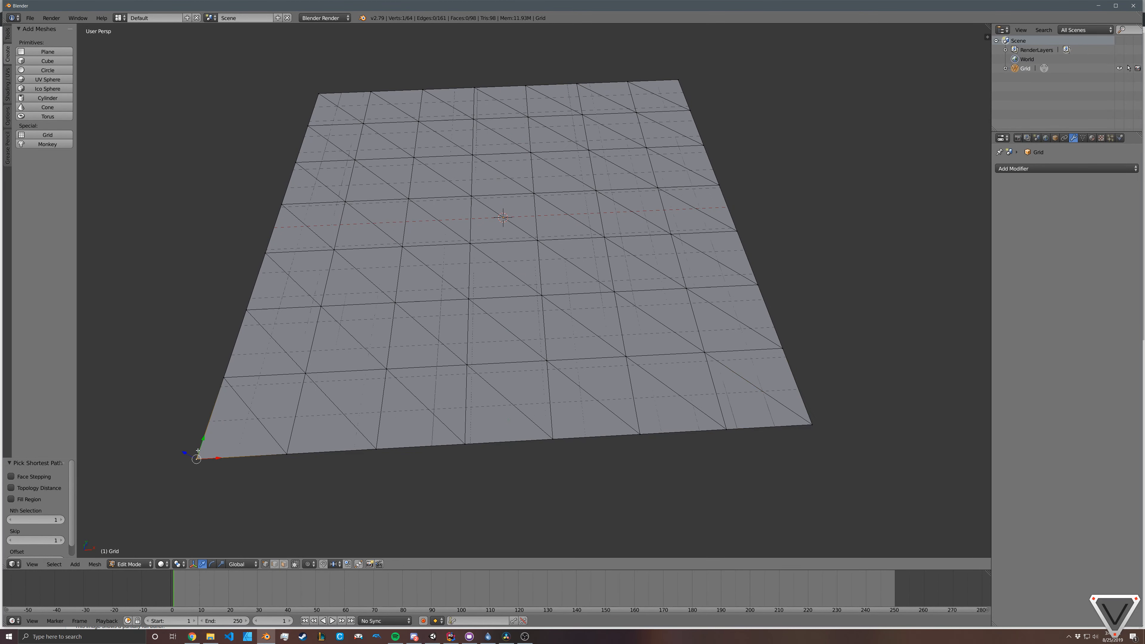
ctrl+right_click(775, 448)
ctrl+right_click(674, 89)
ctrl+right_click(322, 99)
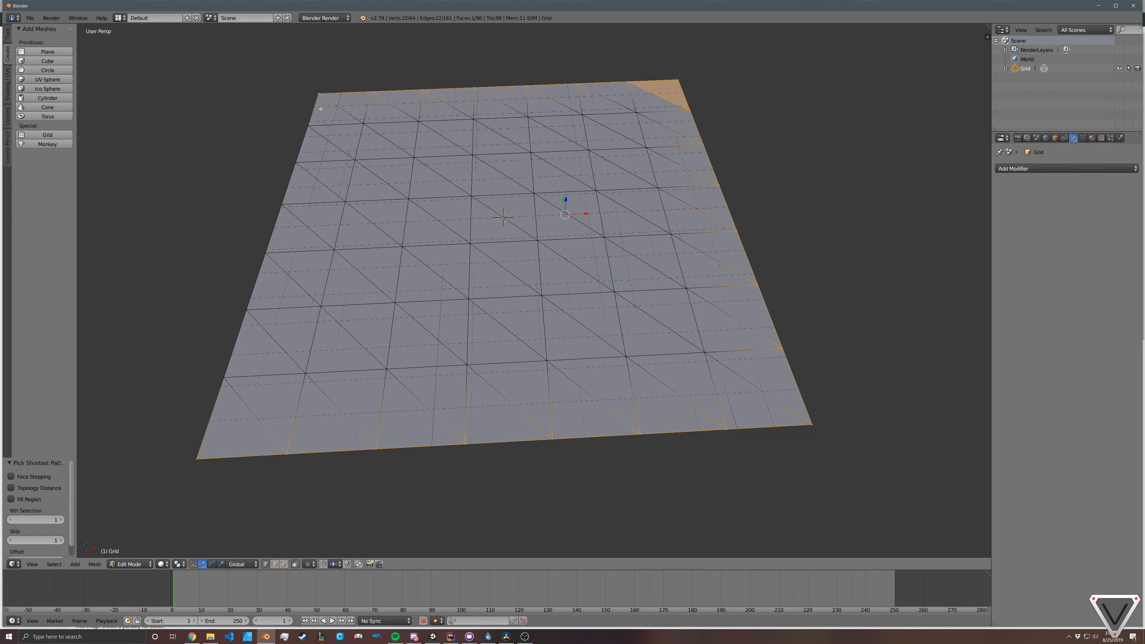
ctrl+right_click(233, 395)
Step: Extend the vertex selection inward in a spiral around the second ring, ending at the third row from the front
ctrl+right_click(692, 355)
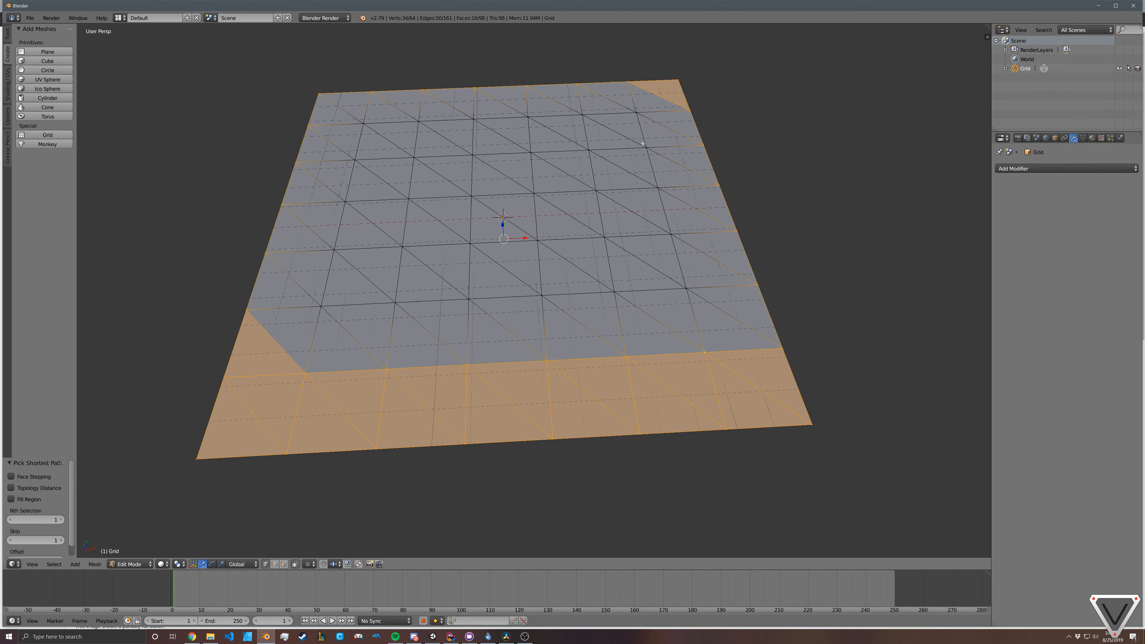
ctrl+right_click(636, 113)
ctrl+right_click(370, 129)
ctrl+right_click(322, 303)
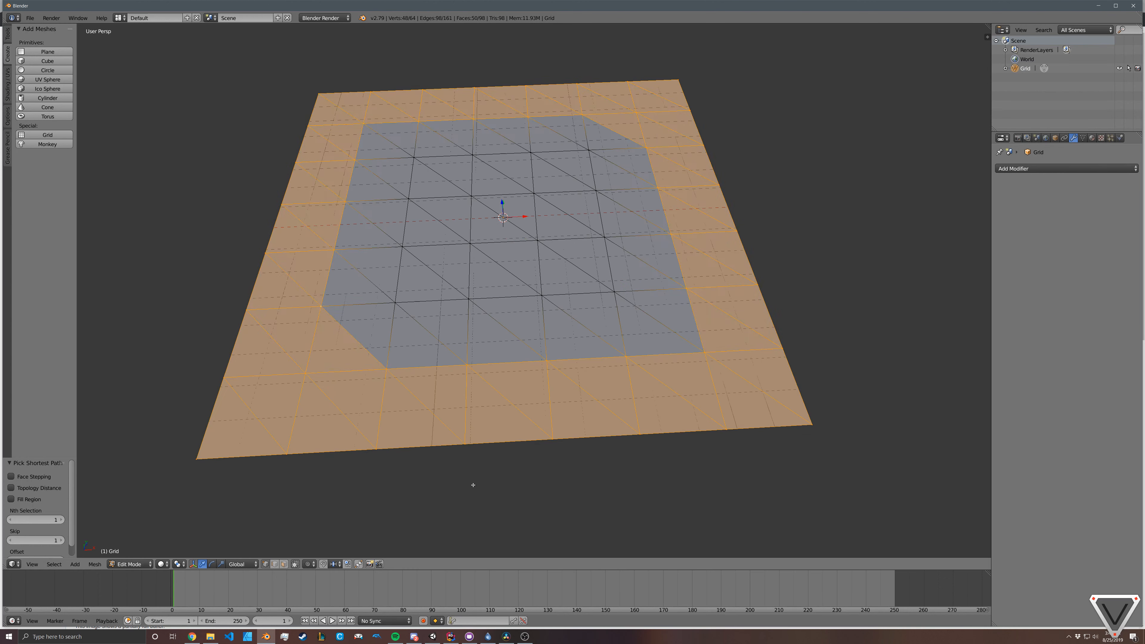
Step: Replace the selection with the front row of grid vertices, from the near left to the near right corner
middle_drag(460, 458, 430, 454)
right_click(189, 435)
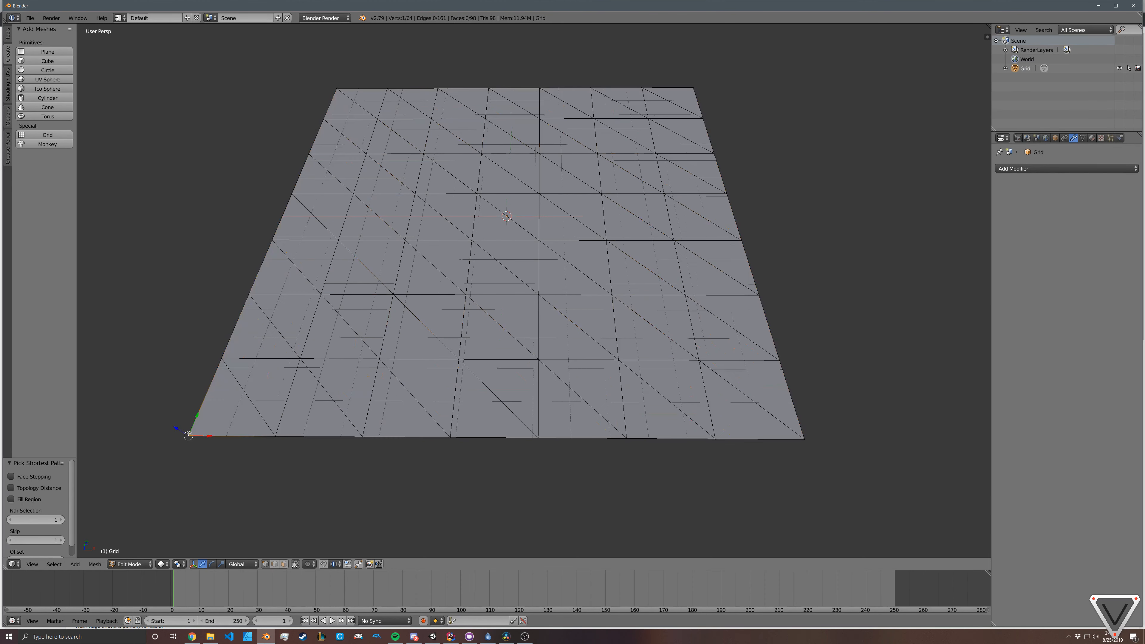
ctrl+right_click(803, 437)
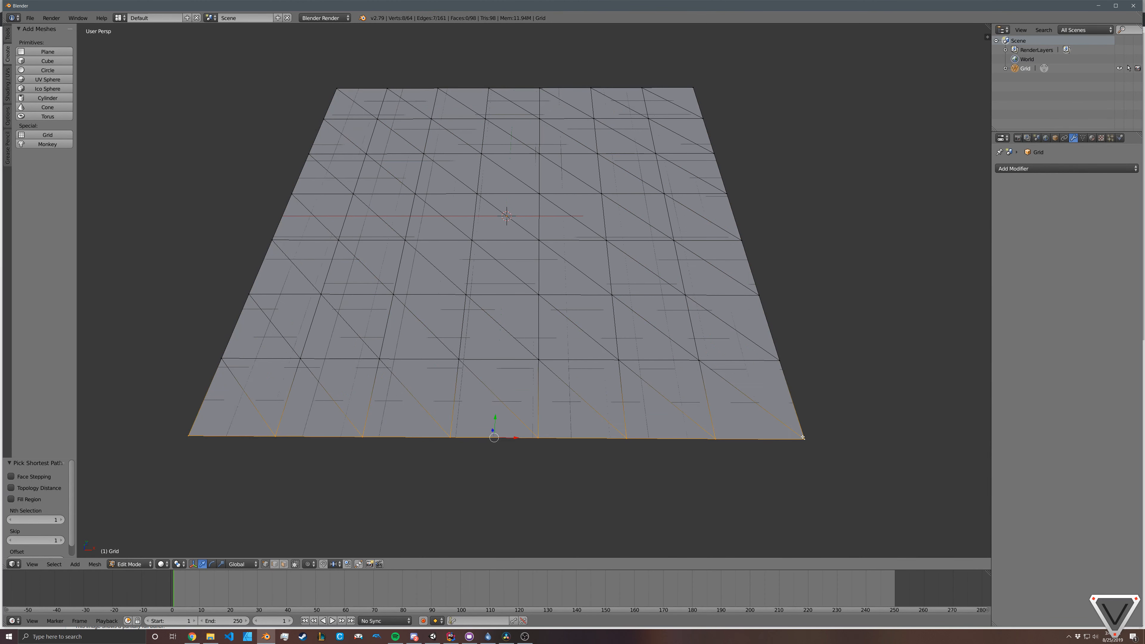
Step: Select the second row of vertices from the front on its own, followed by the third row alone
right_click(214, 358)
ctrl+right_click(779, 360)
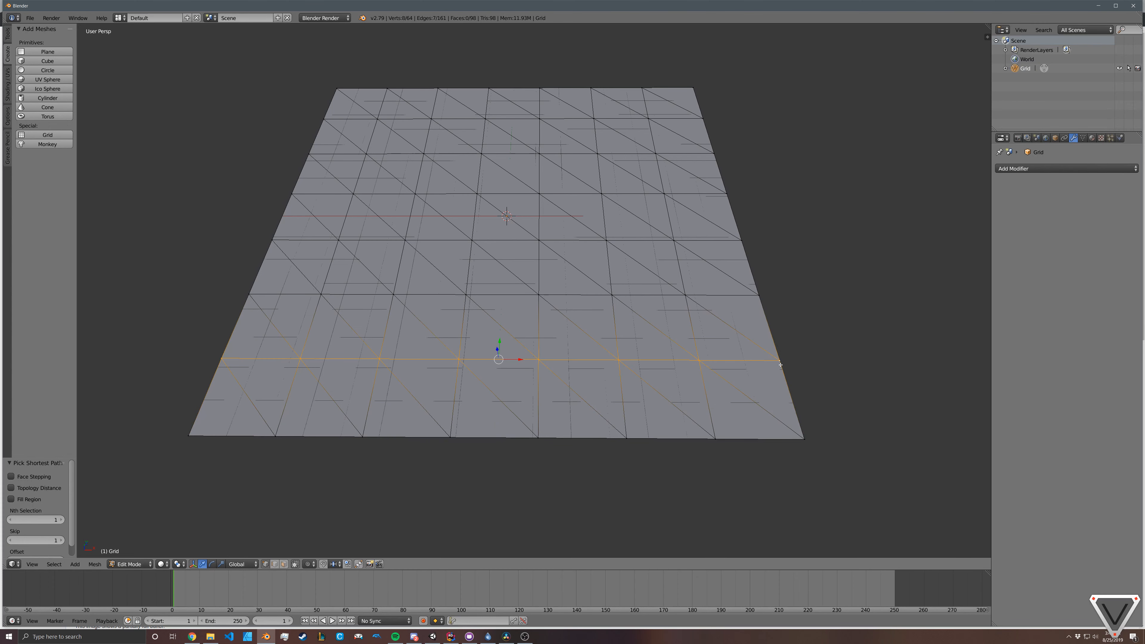
right_click(260, 289)
ctrl+right_click(757, 303)
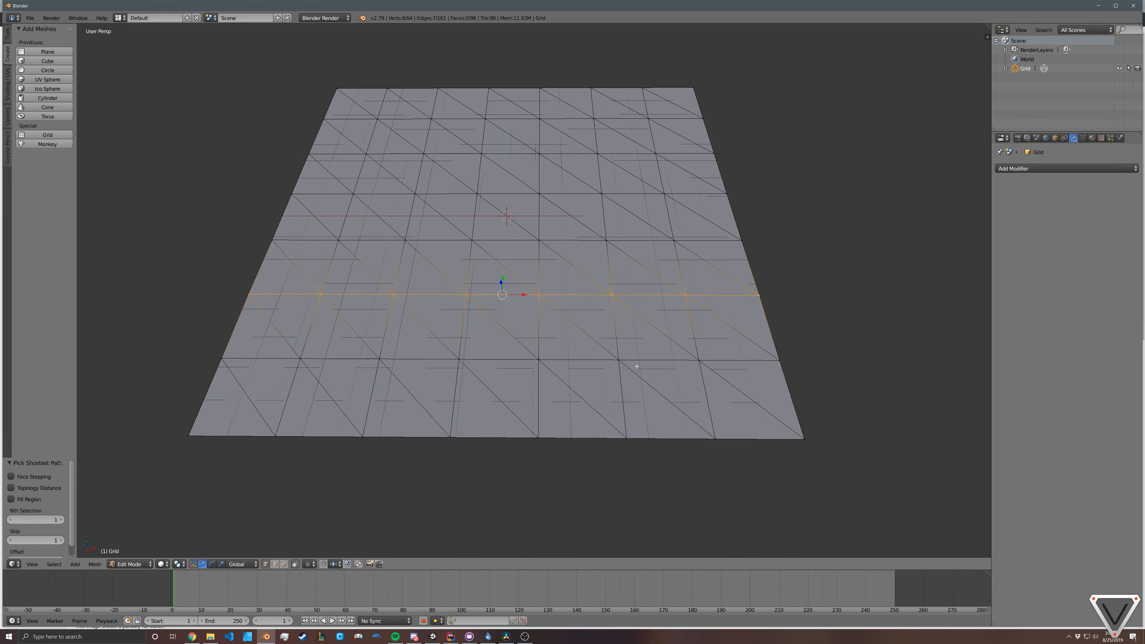
Step: Select only the vertex at the grid's near left corner
middle_drag(637, 367, 544, 338)
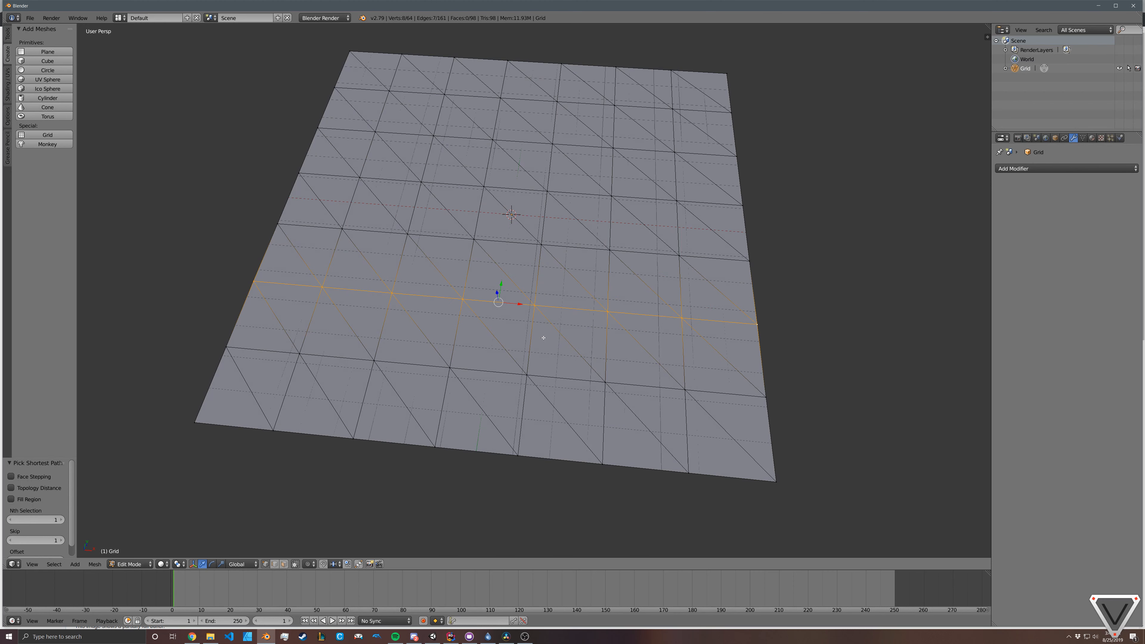
scroll(563, 346, down, 2)
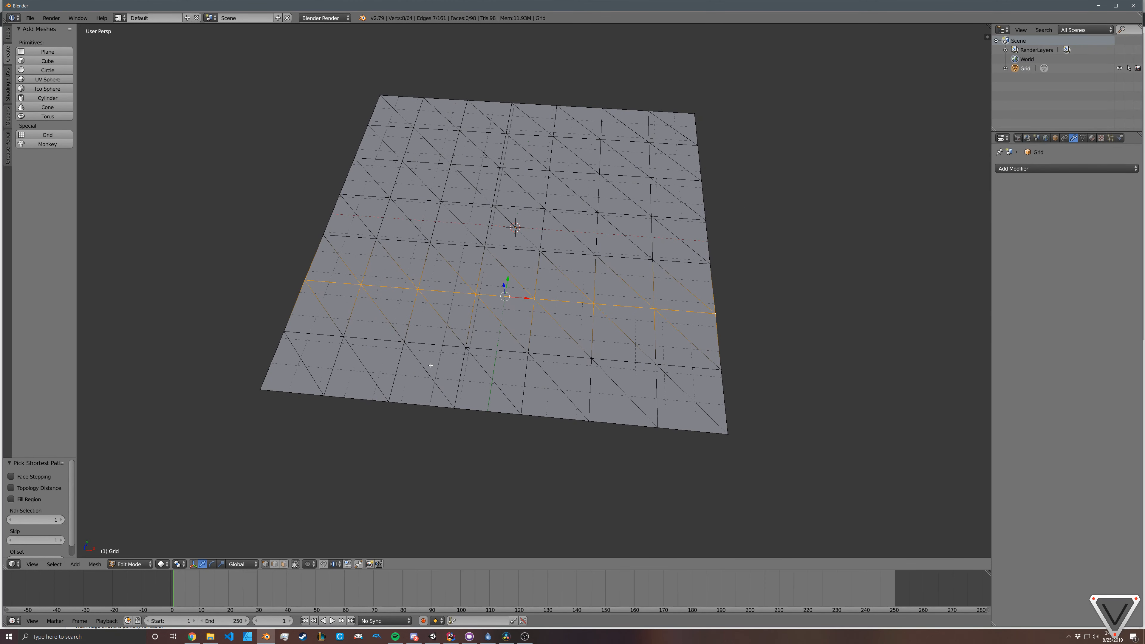
middle_drag(580, 369, 561, 362)
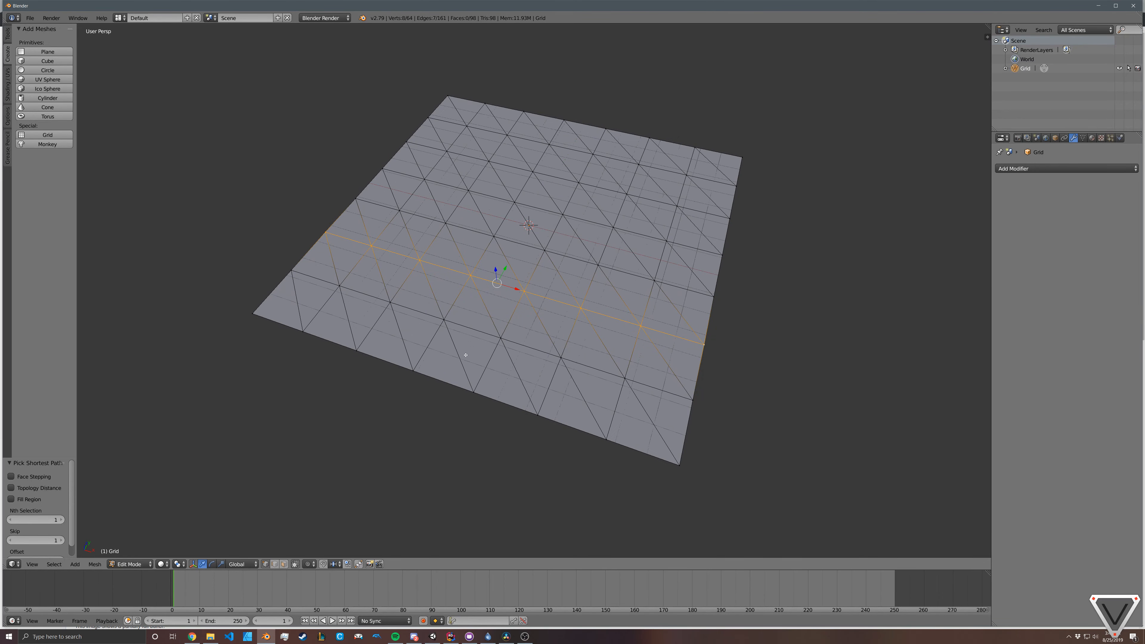
middle_drag(466, 355, 516, 368)
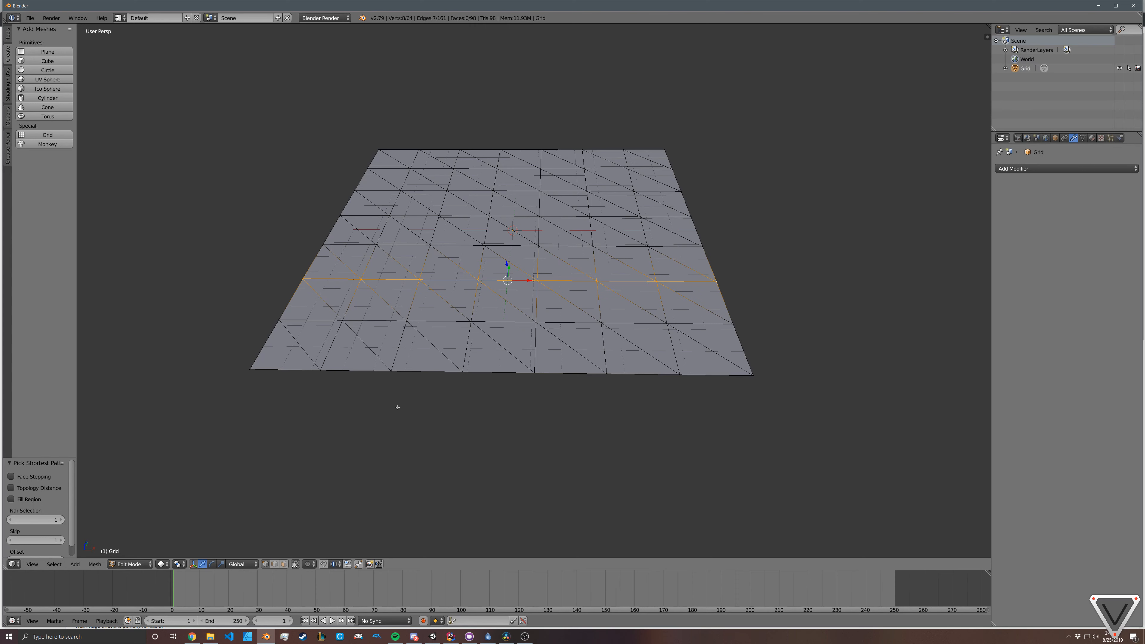
right_click(251, 367)
middle_drag(577, 371, 497, 339)
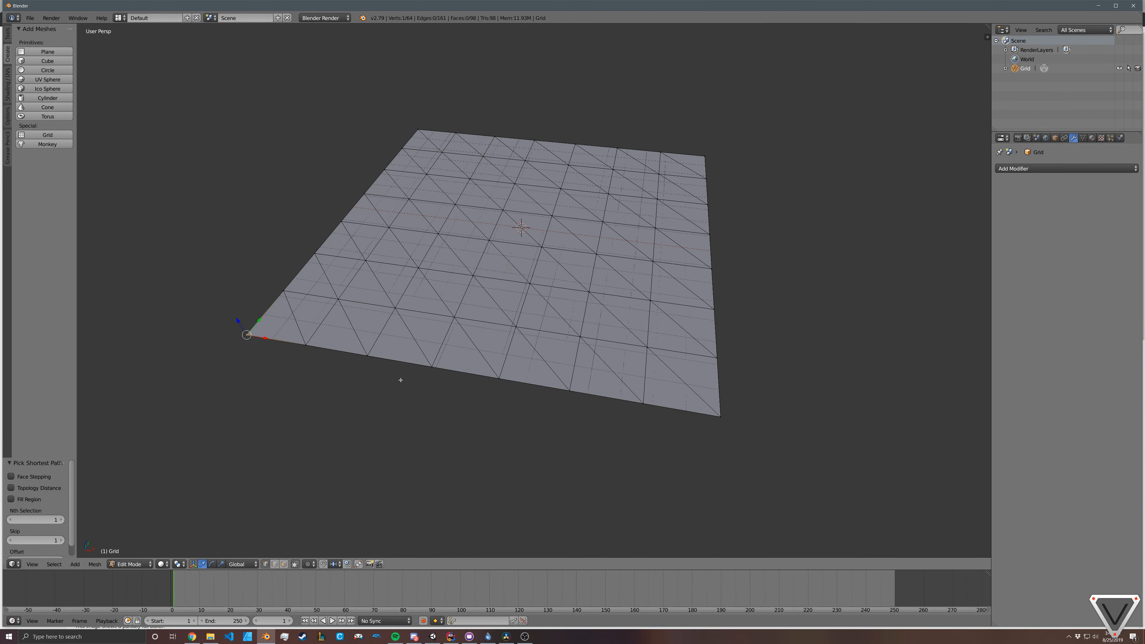